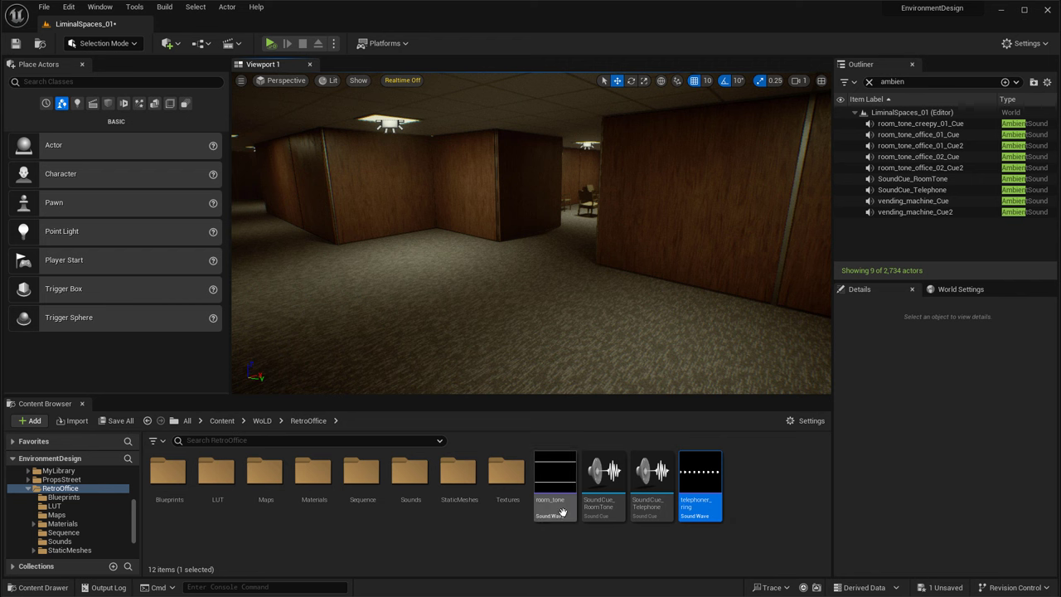
- Inspect the telephoner_ring sound wave and the SoundCue_Telephone cue graph in their asset editors
double_click(700, 489)
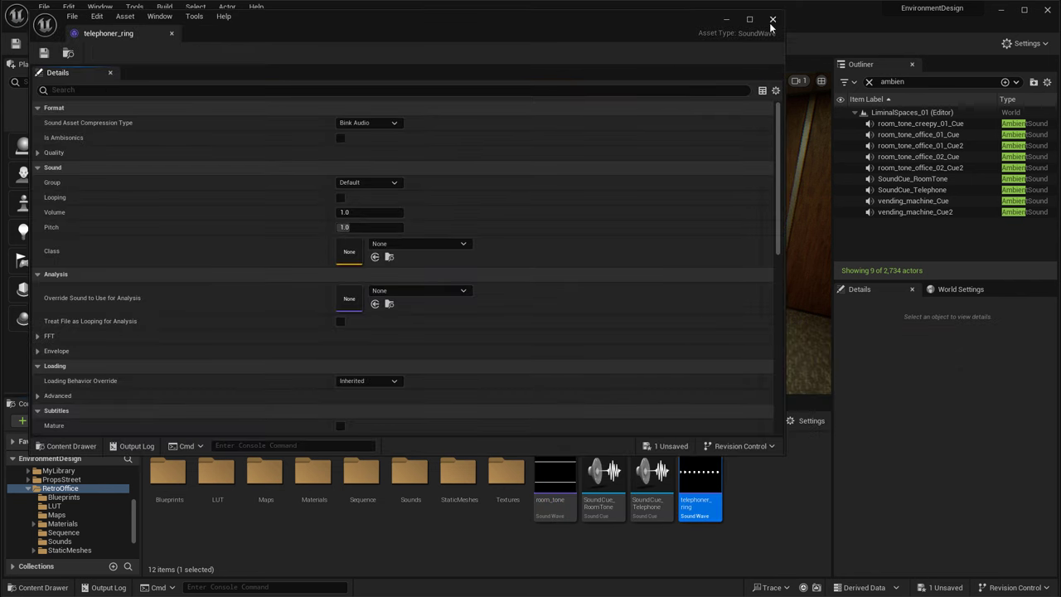
left_click(772, 20)
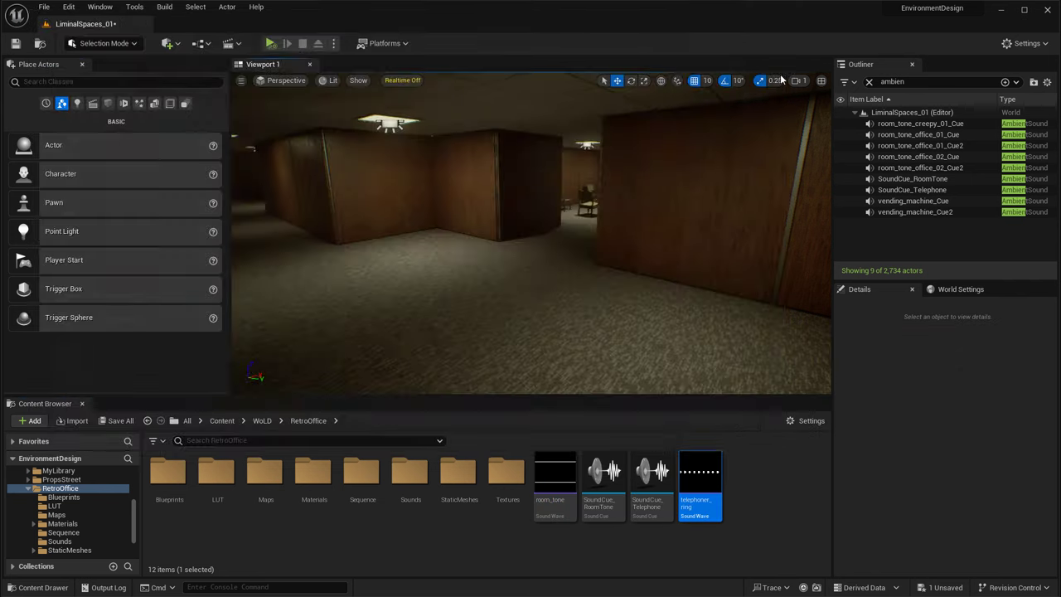
double_click(667, 502)
scroll(464, 219, "down", 4)
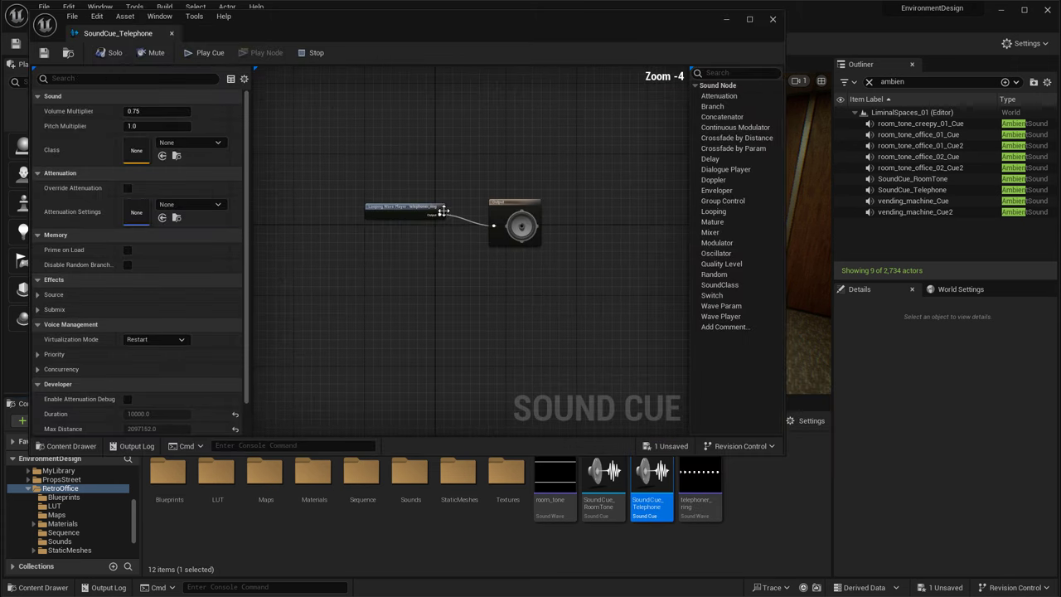
scroll(444, 211, "up", 2)
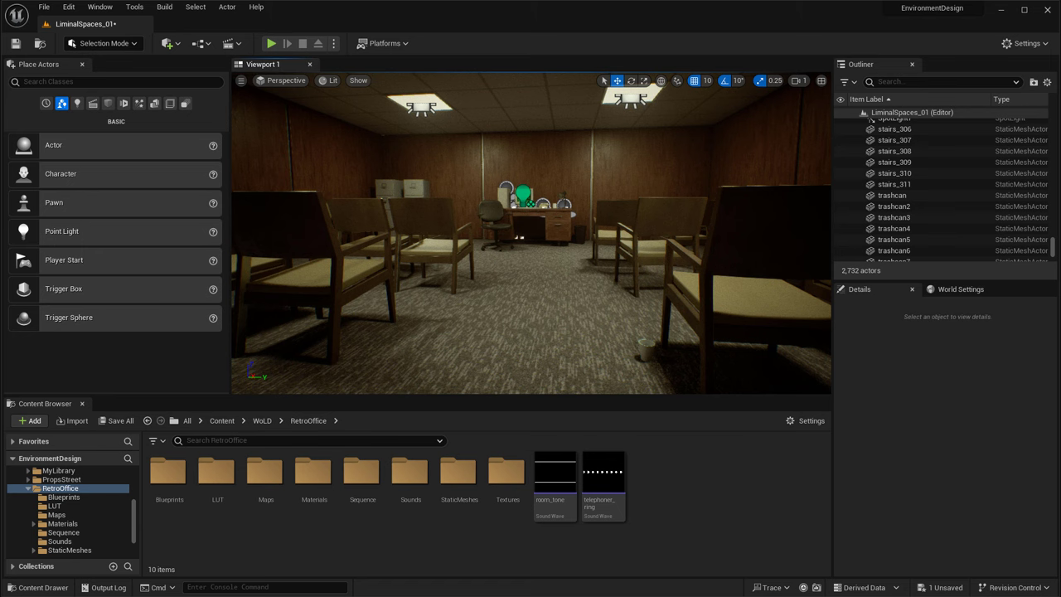
left_click(565, 487)
left_click(617, 493)
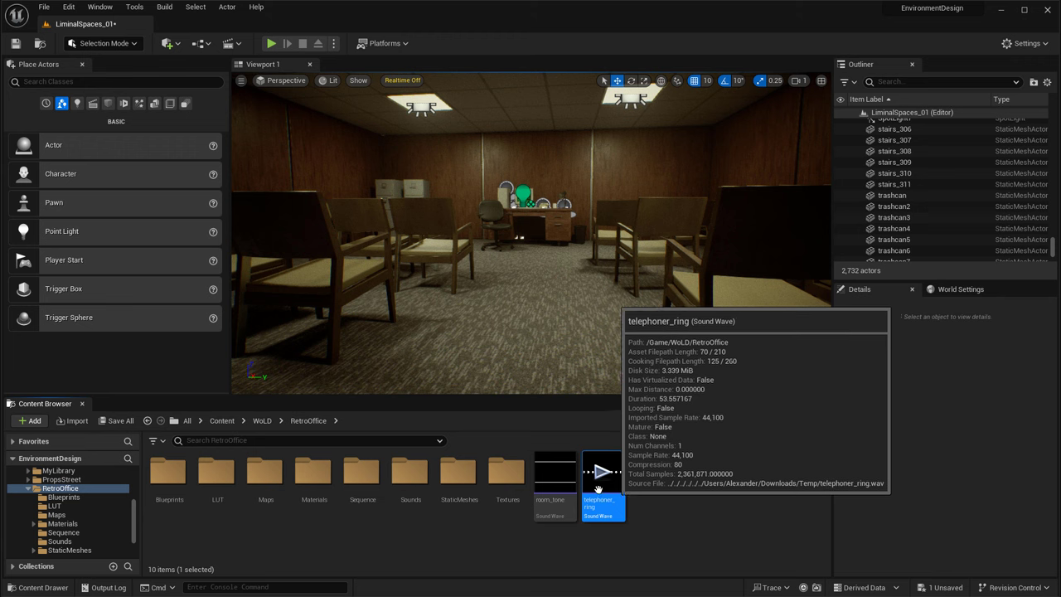
left_click(564, 488)
mouse_move(565, 487)
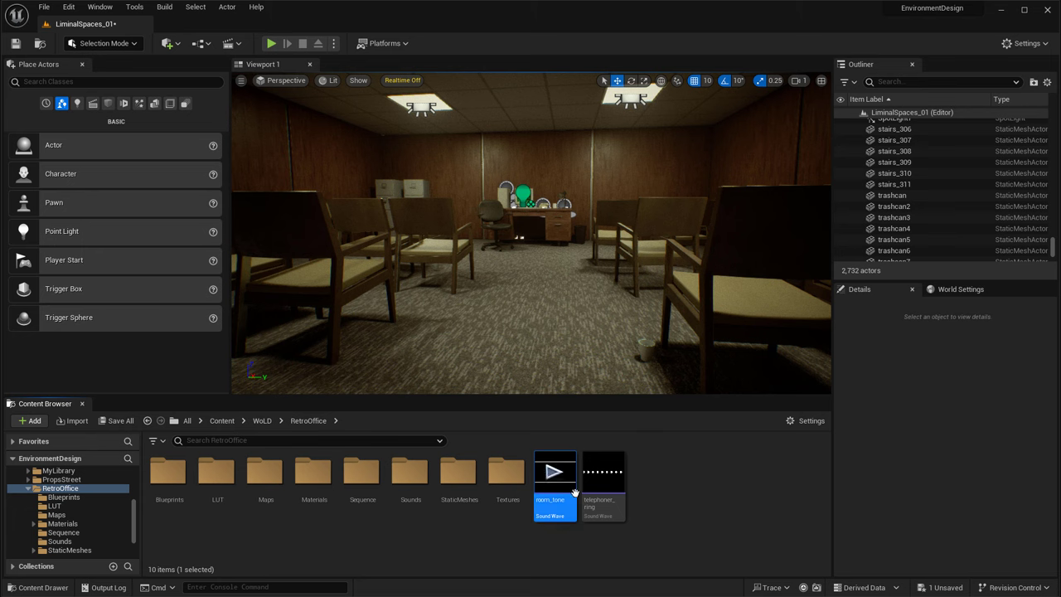
mouse_move(601, 488)
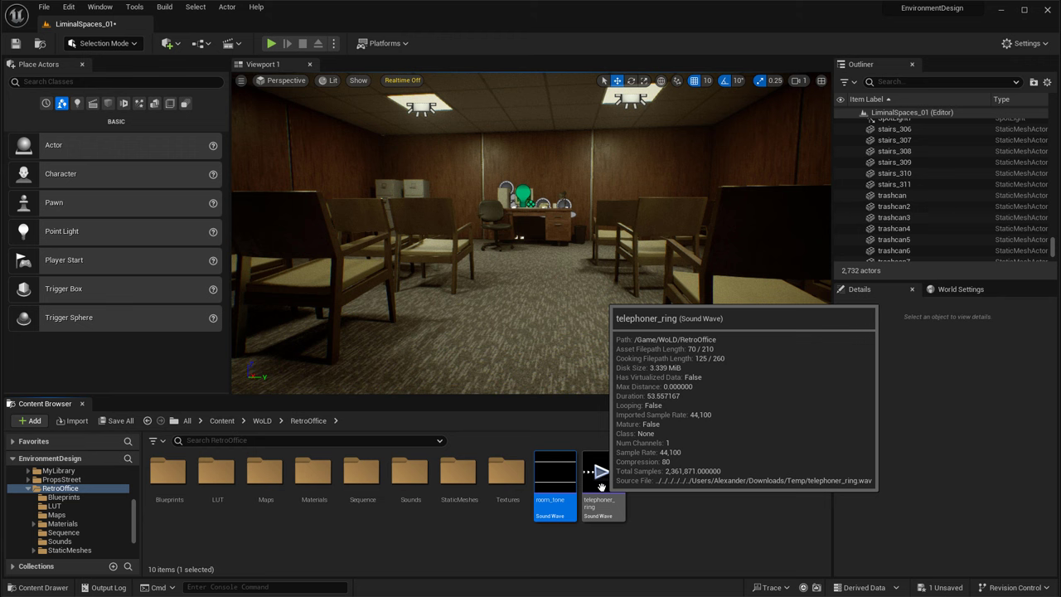
left_click(600, 473)
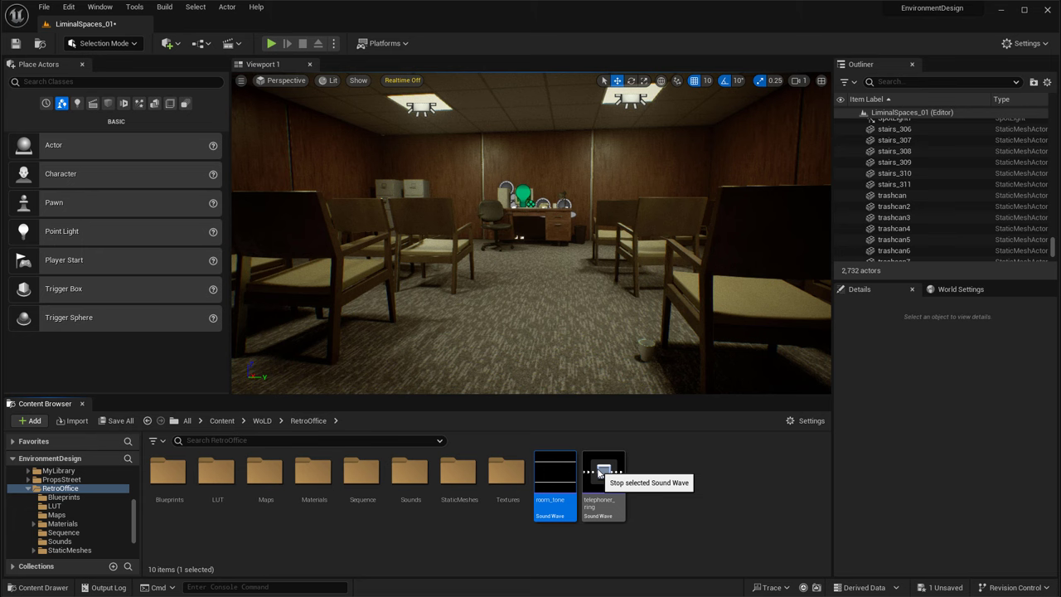
left_click(554, 473)
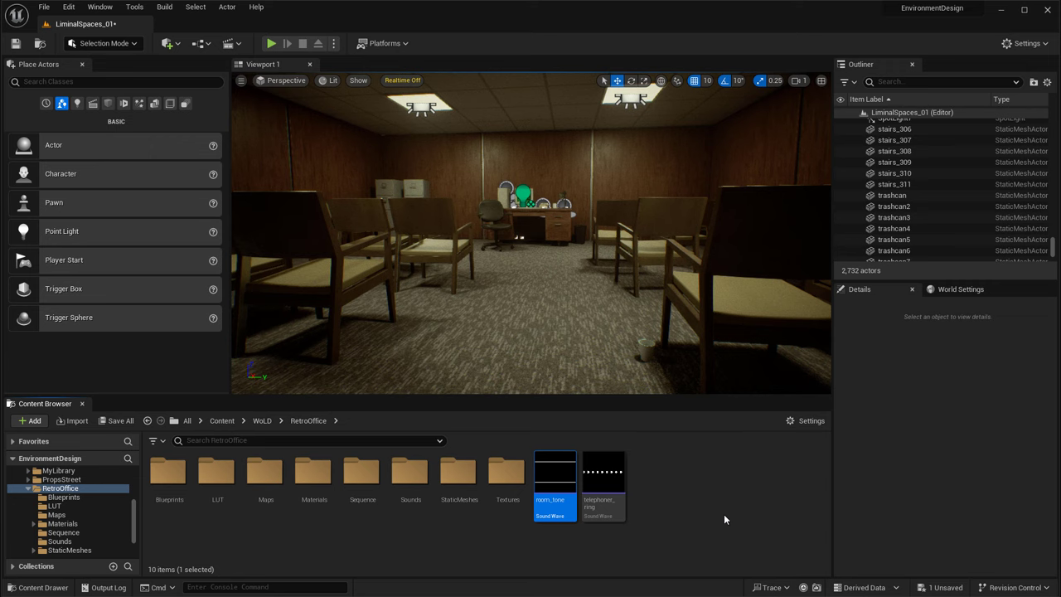
mouse_move(562, 478)
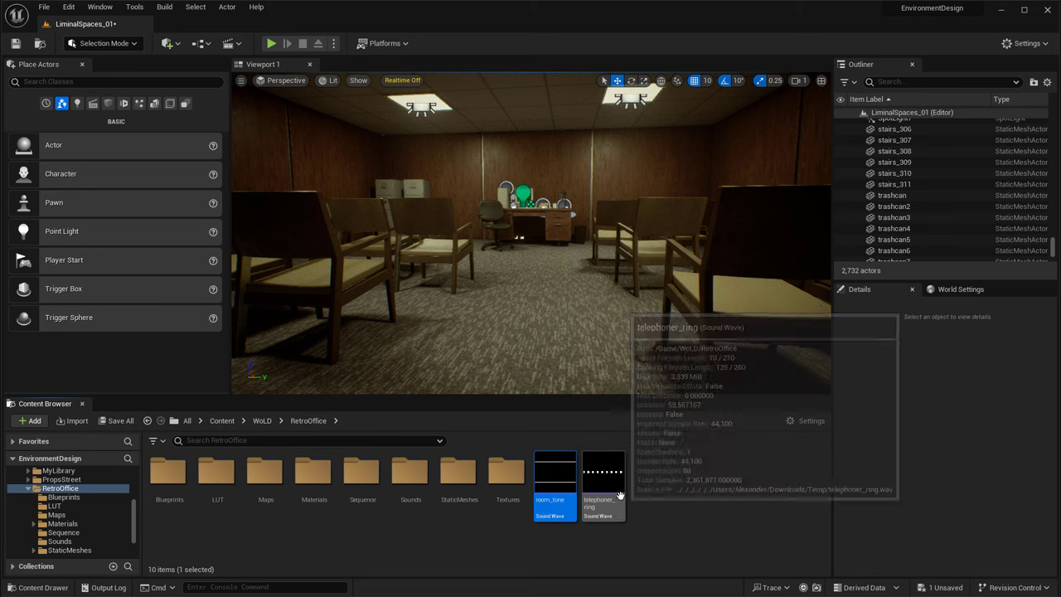
mouse_move(619, 487)
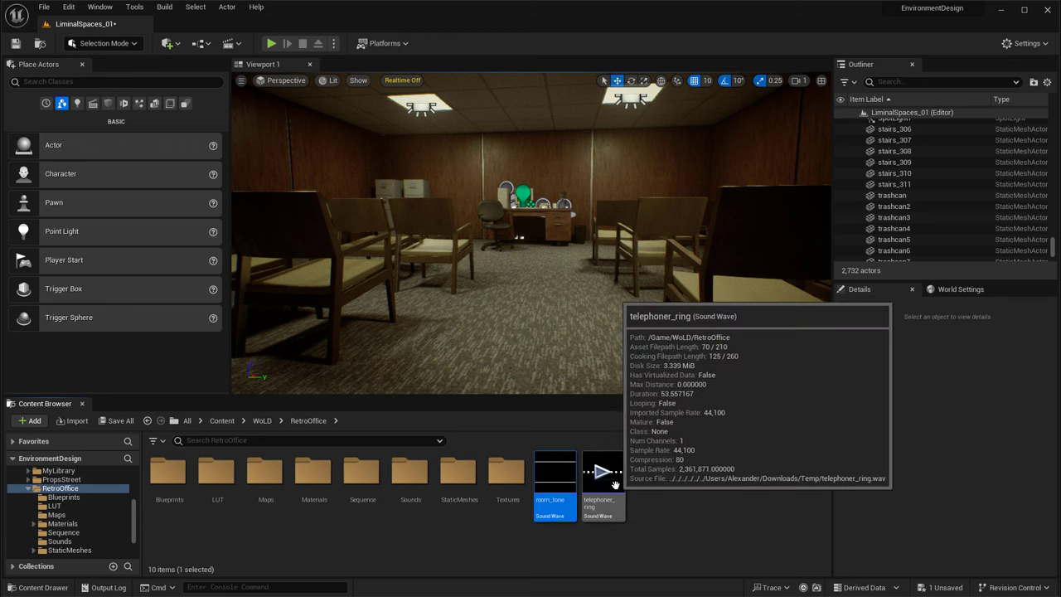
- Drop telephoner_ring onto the waiting-room floor as an AmbientSound actor and pull the camera back over the room
left_click_drag(615, 485, 538, 264)
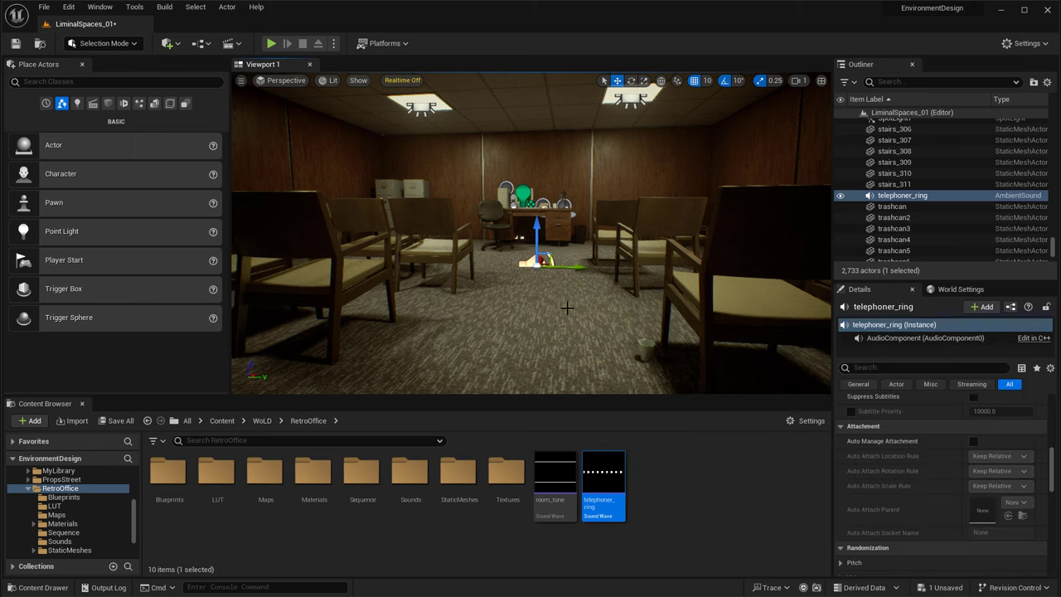
right_click_drag(576, 307, 542, 284)
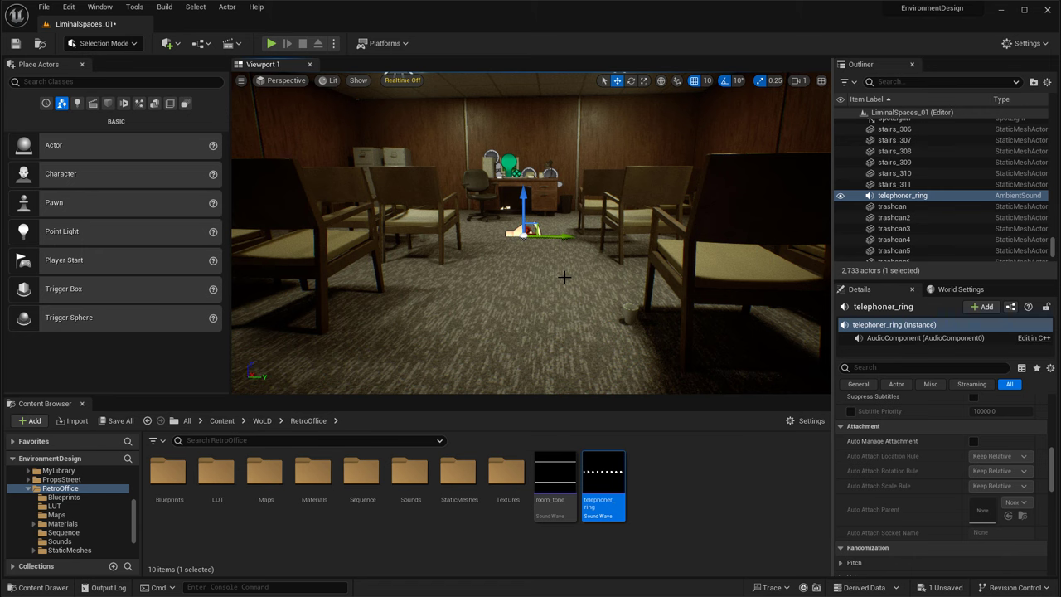
- Unmute real-time editor audio at full volume in the editor Settings menu
left_click(1047, 44)
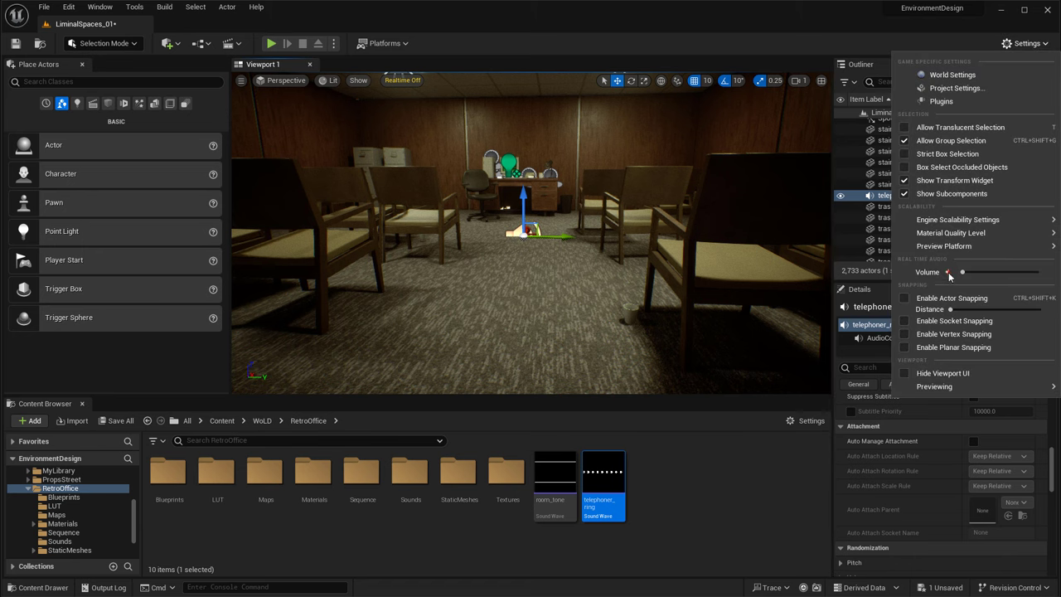
left_click(1032, 274)
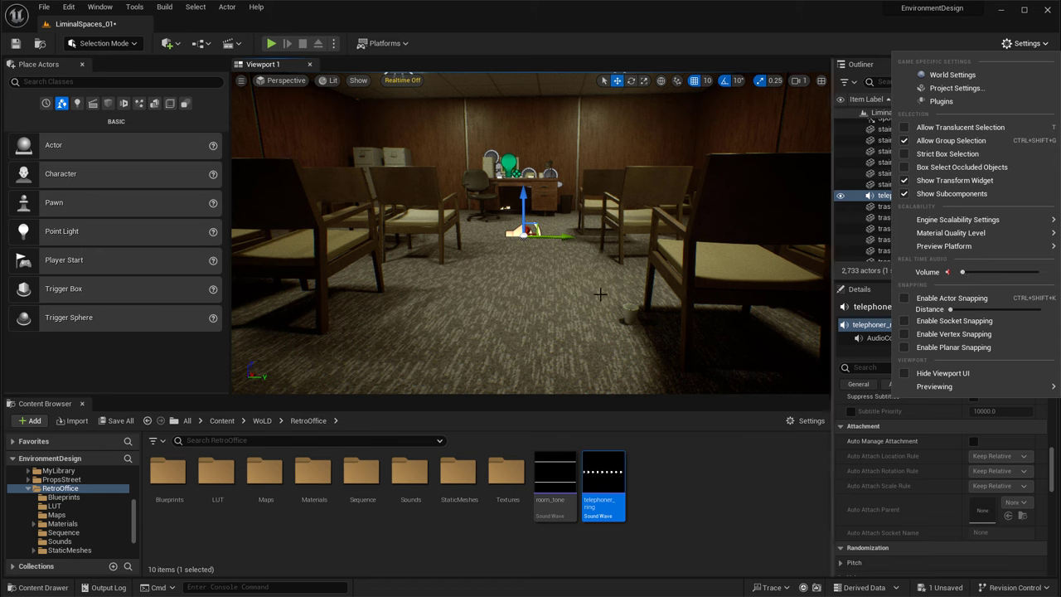
left_click(948, 272)
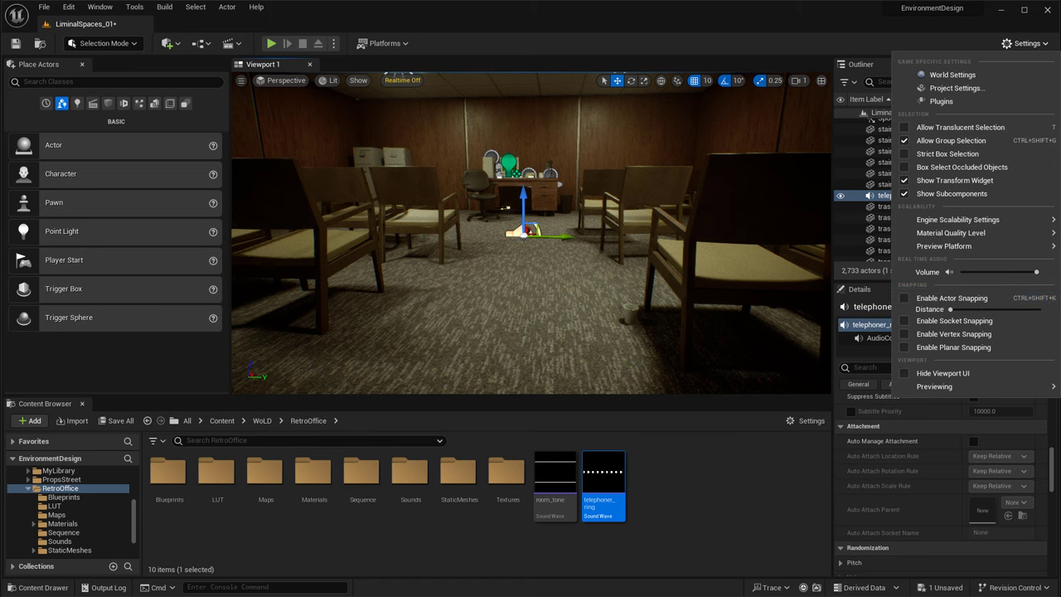
left_click(558, 282)
- Delete the placed telephoner_ring sound actor from the room
right_click_drag(558, 282, 547, 265)
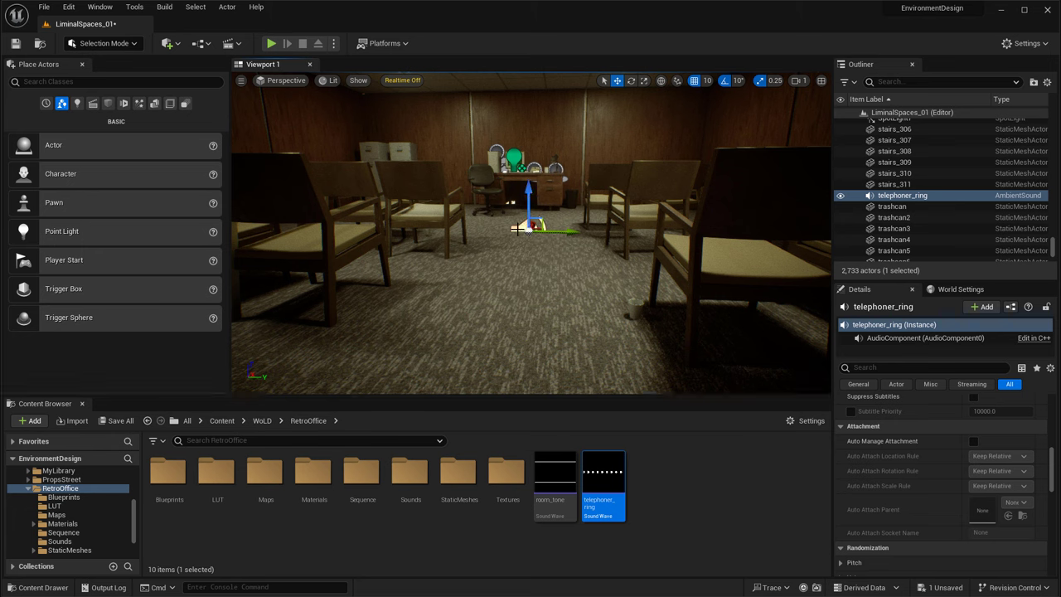
key("Delete")
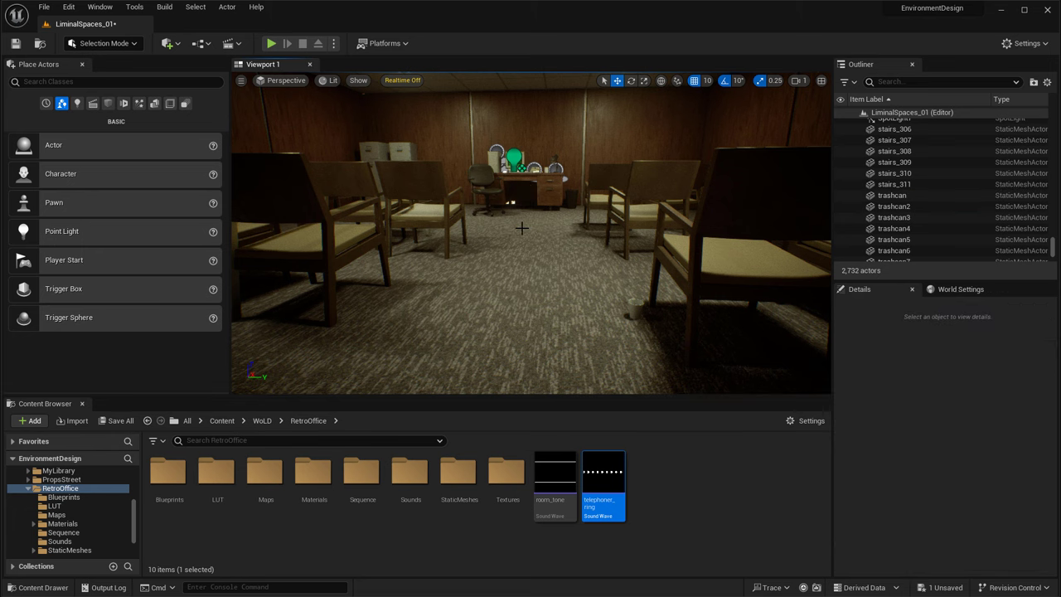
mouse_move(617, 486)
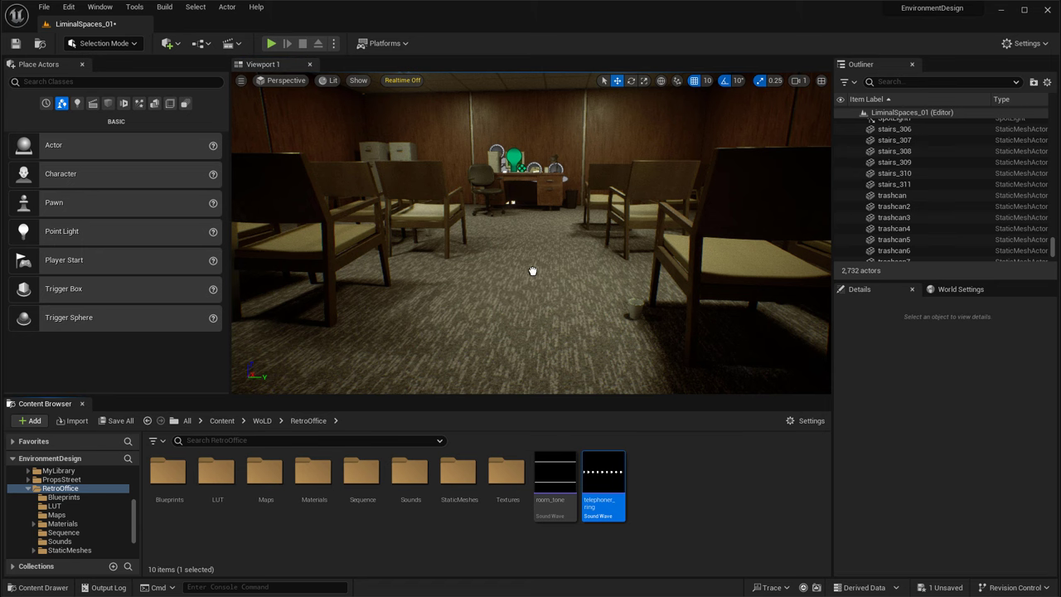
- Place the telephoner_ring sound actor among the chairs again and focus the view on it
left_click_drag(532, 270, 535, 249)
left_click(1026, 43)
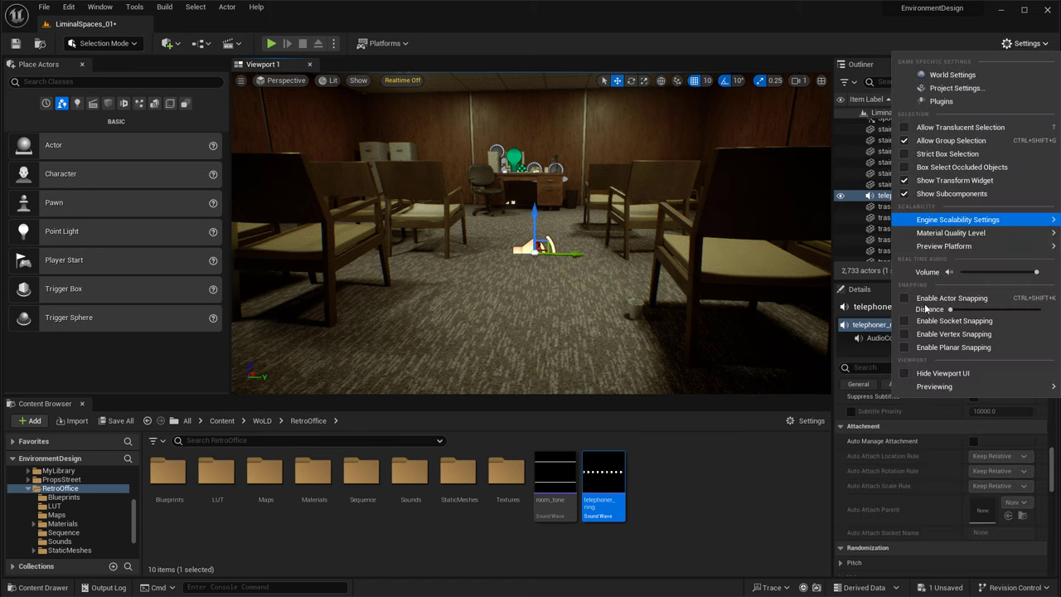
key("Escape")
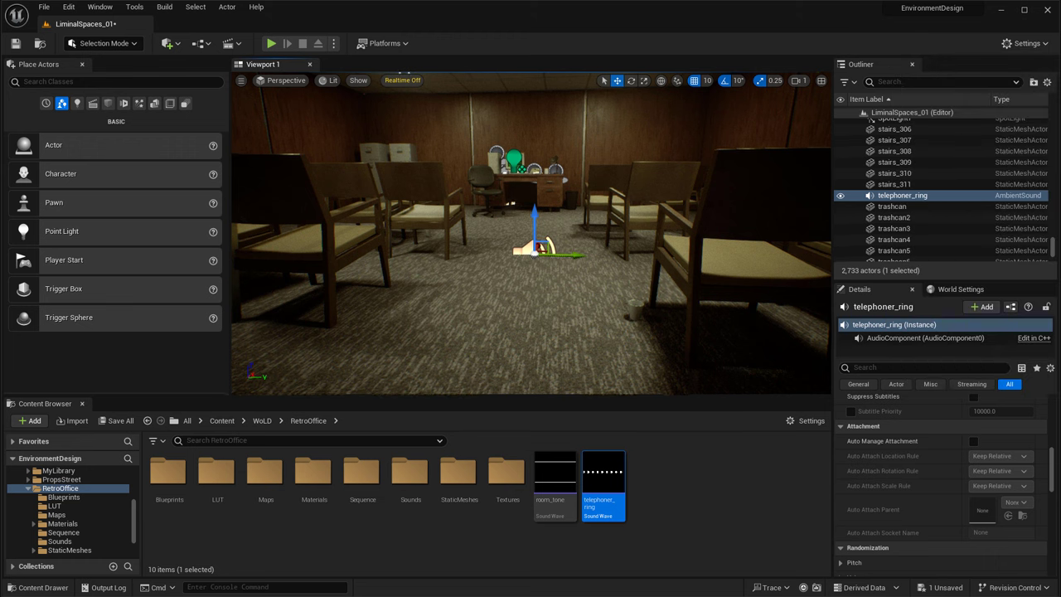
mouse_move(531, 232)
right_mouse_down()
mouse_move(489, 235)
mouse_move(522, 233)
right_mouse_up()
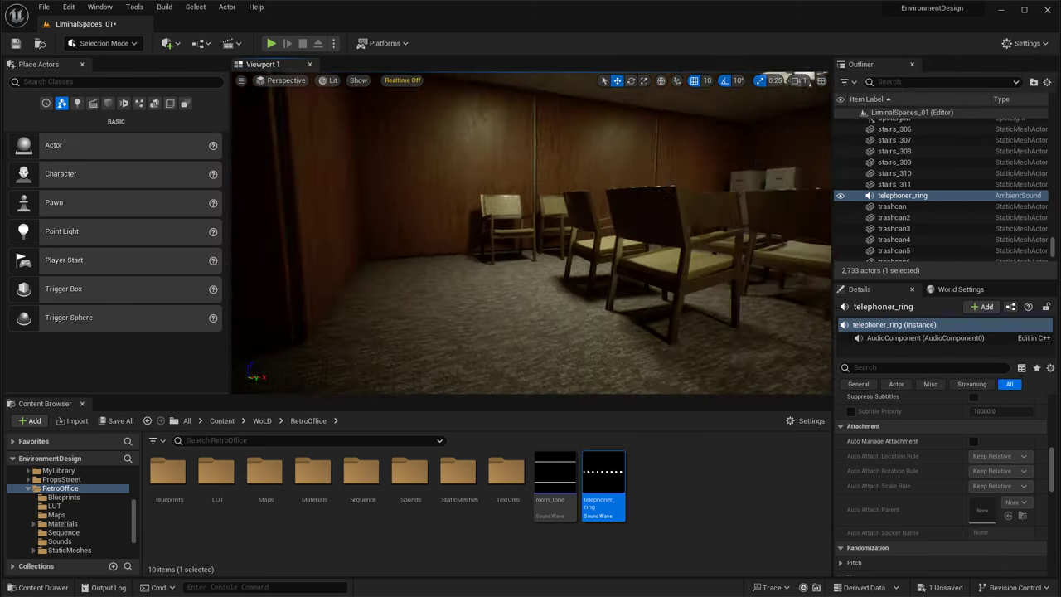
key("f")
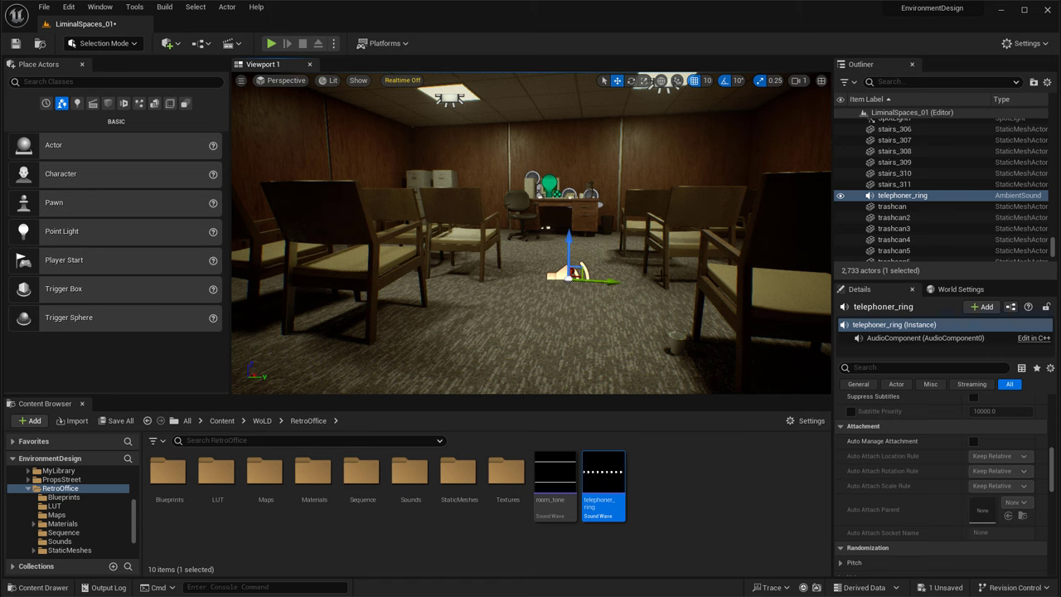
- Orbit the camera around the telephoner_ring actor sitting on the carpet
scroll(531, 232, "down", 2)
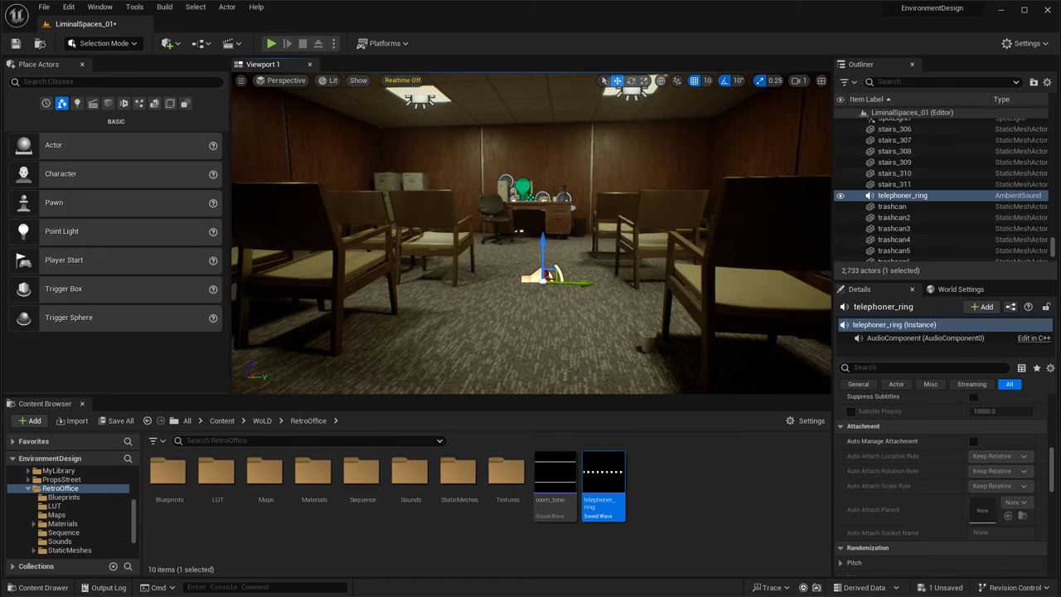
left_click(1026, 43)
left_click(885, 276)
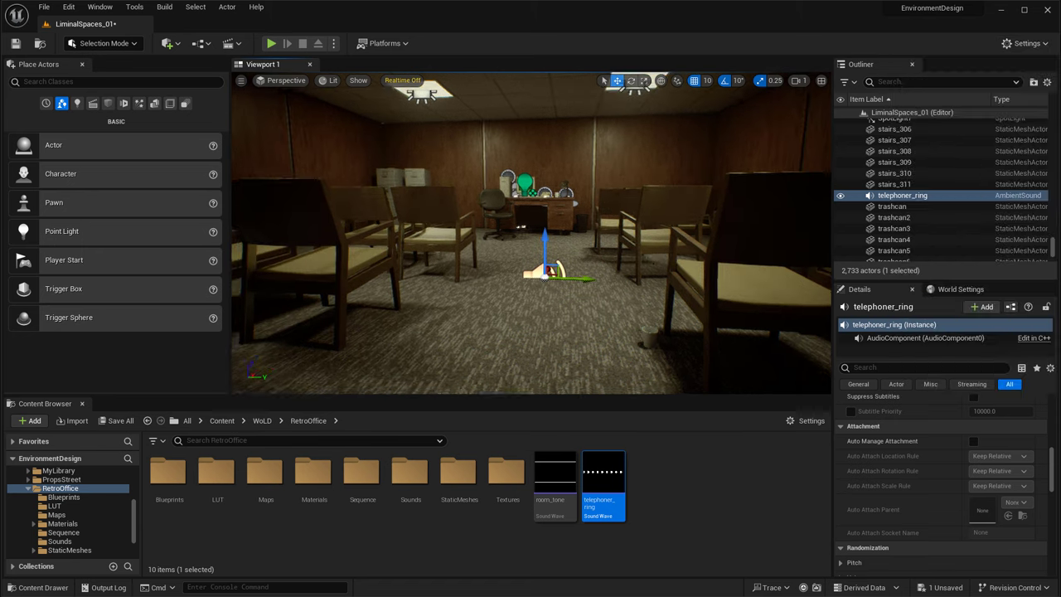
left_click_drag(531, 249, 423, 225, "alt")
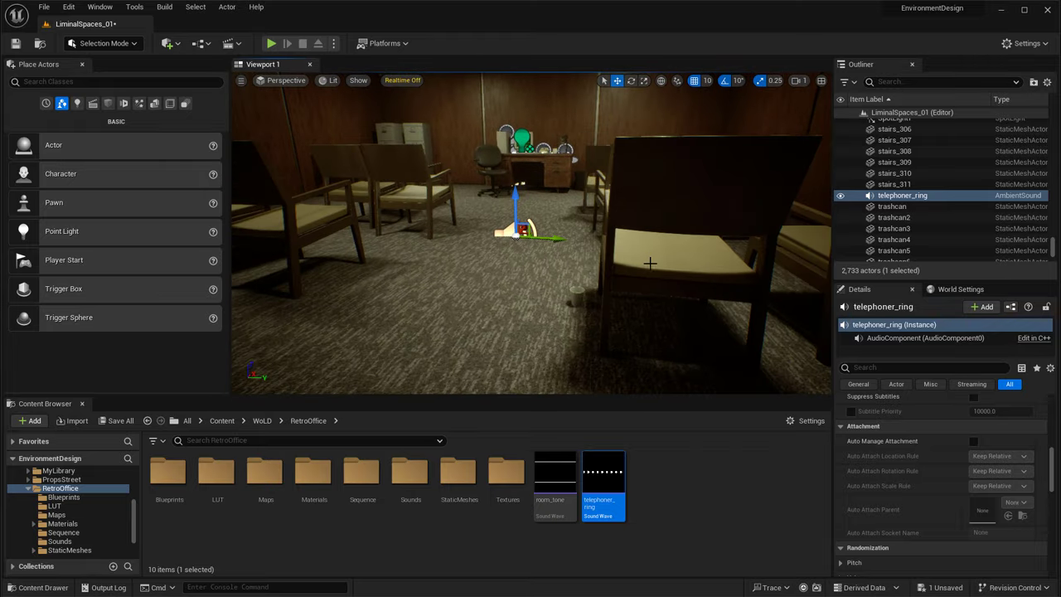
left_click(1025, 44)
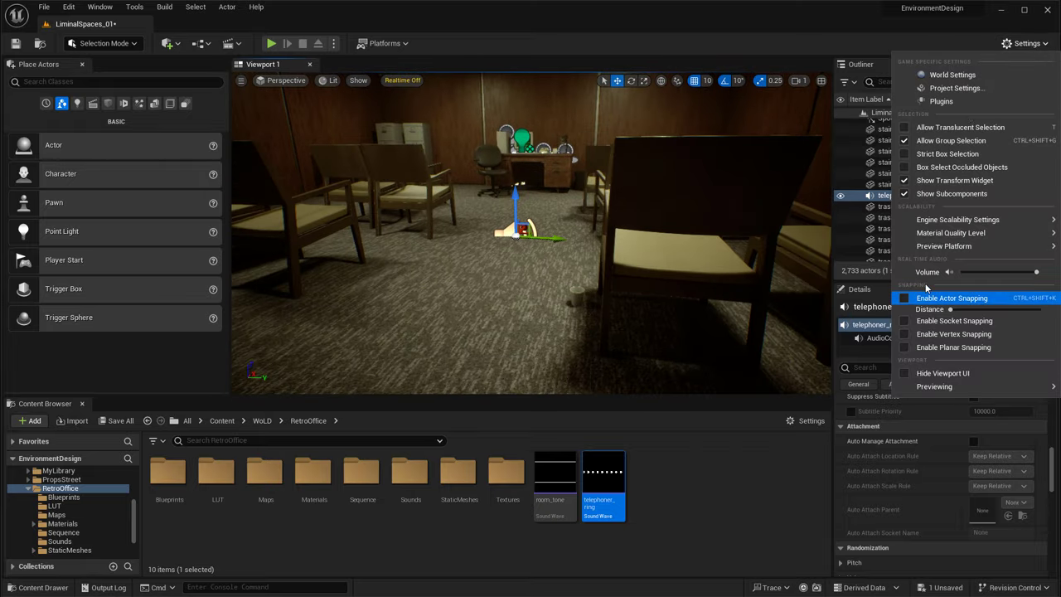
left_click_drag(627, 257, 574, 283, "alt")
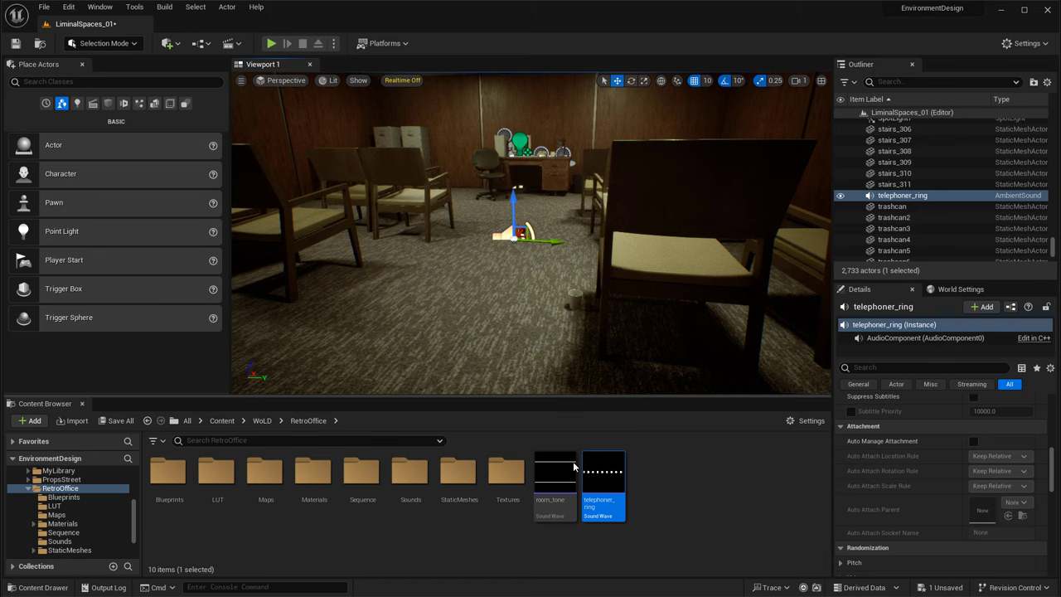
mouse_move(567, 485)
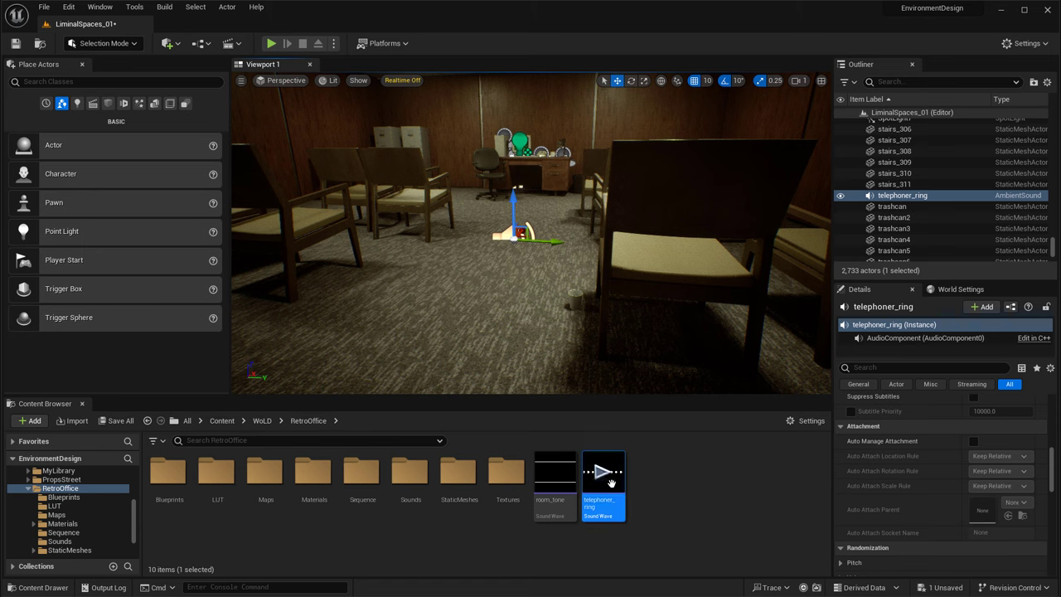
left_click(567, 486)
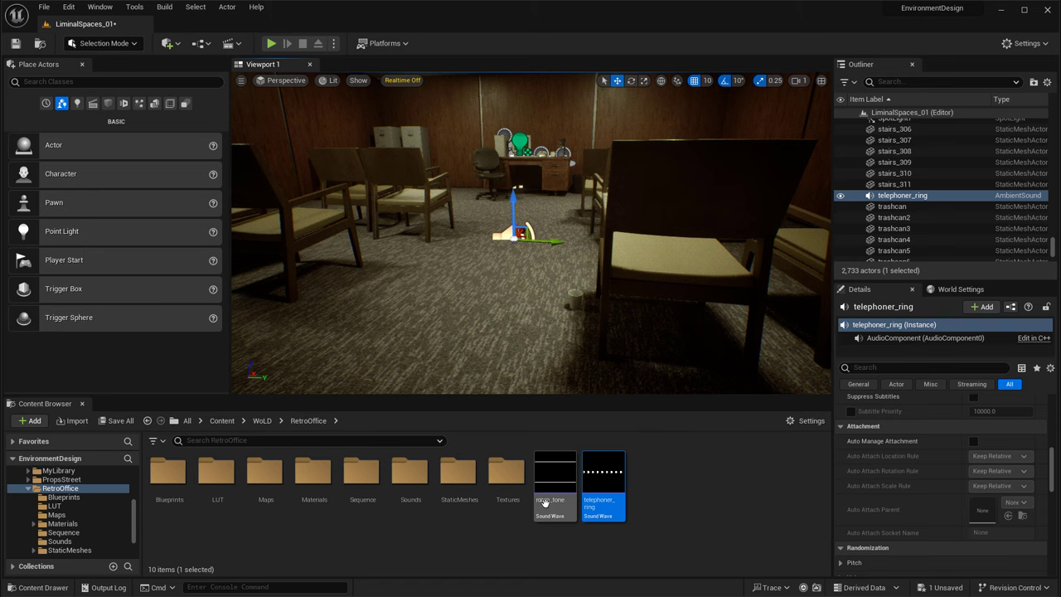
mouse_move(566, 486)
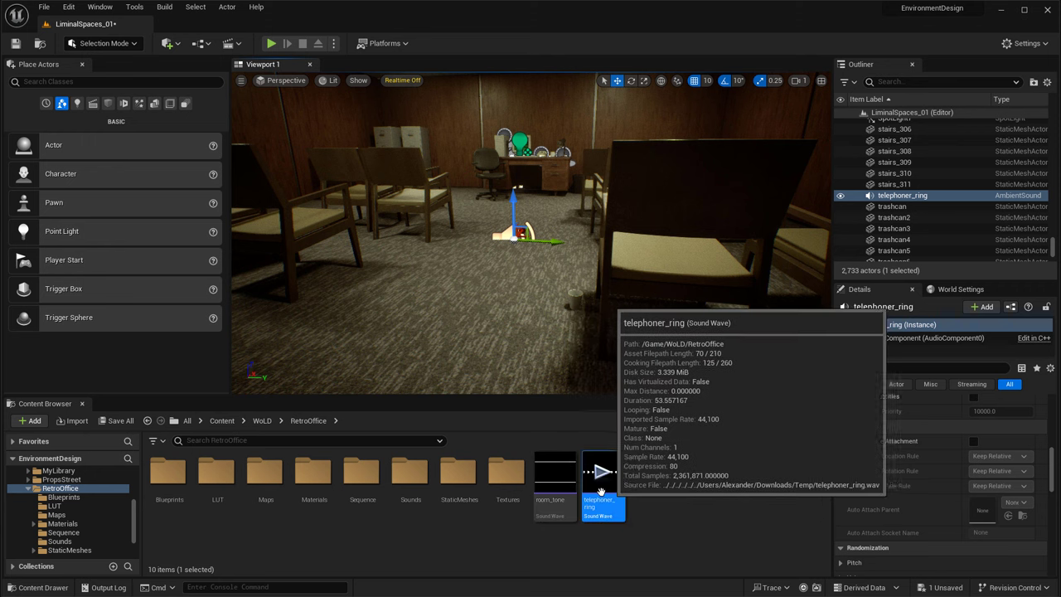
double_click(614, 496)
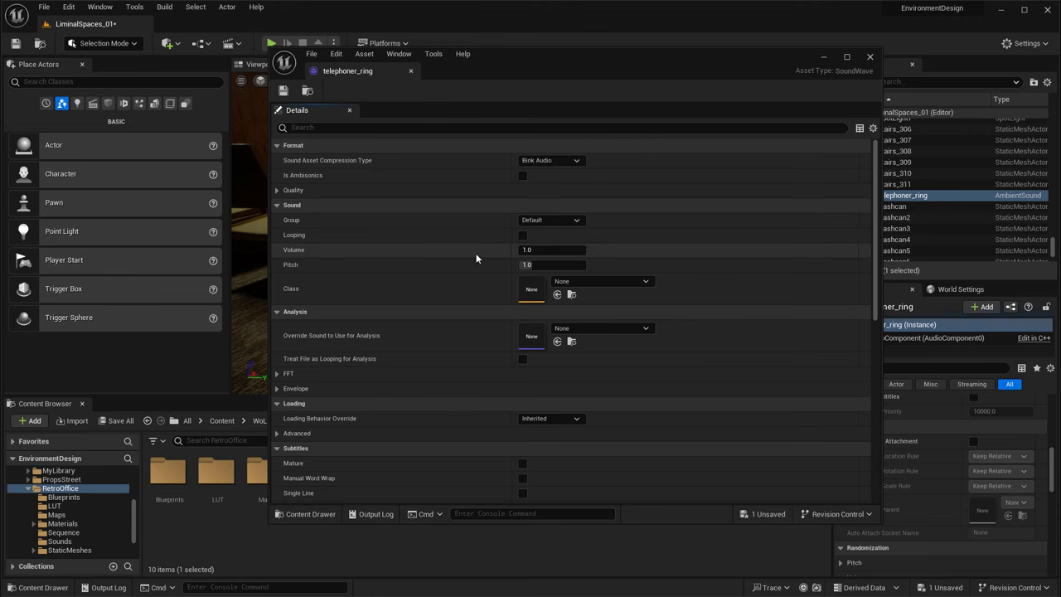
scroll(418, 207, "down", 5)
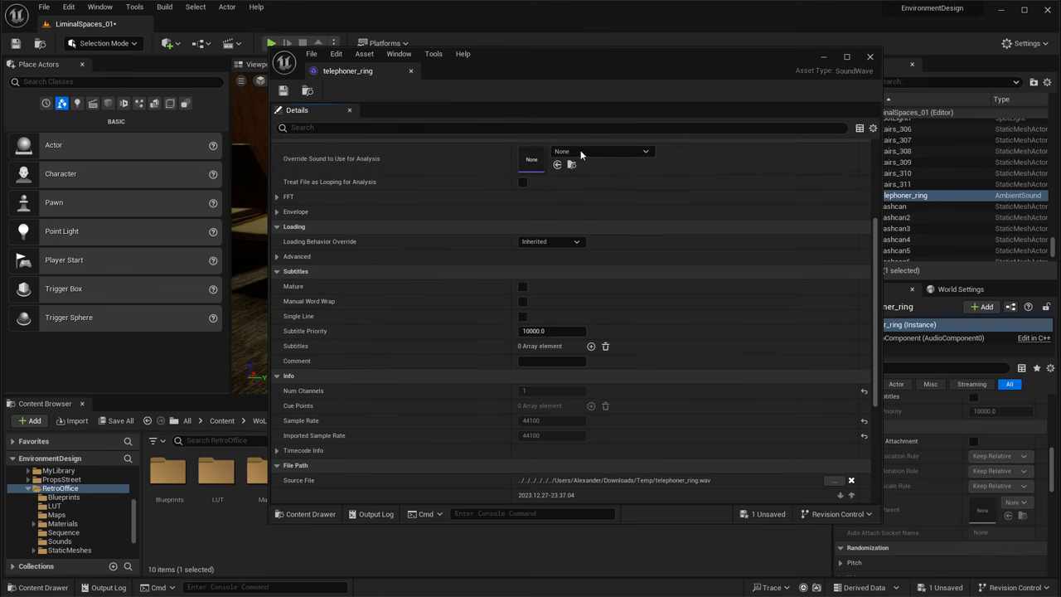
scroll(487, 393, "up", 2)
scroll(486, 393, "up", 3)
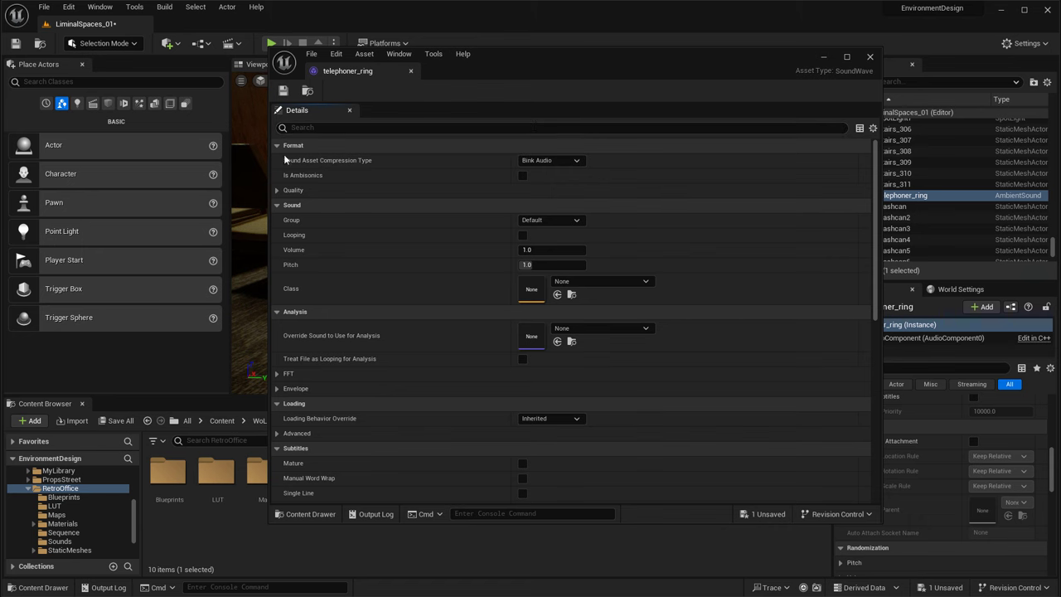
left_click(871, 58)
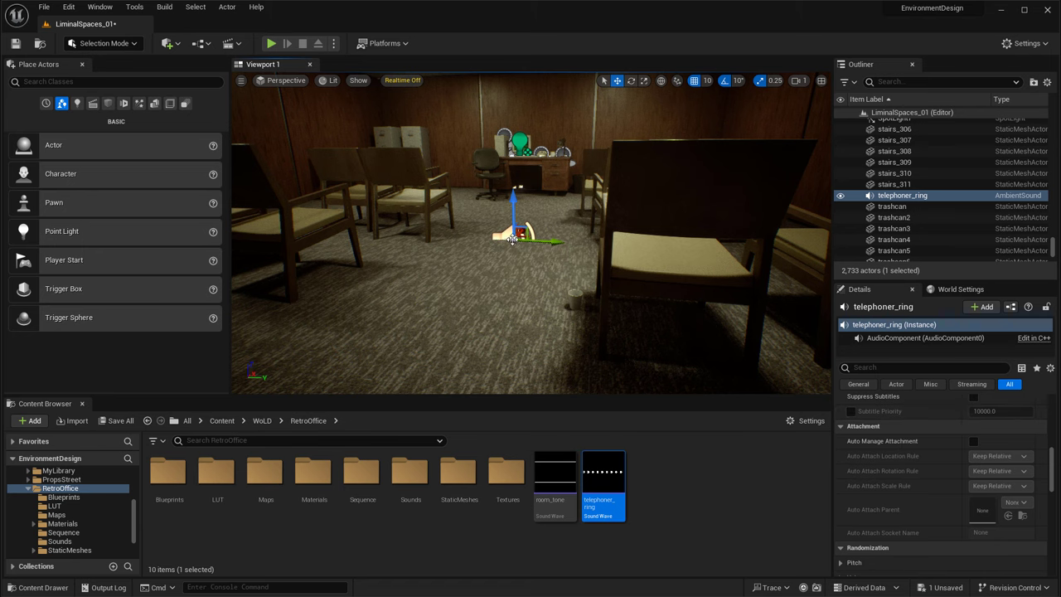
scroll(506, 236, "down", 2)
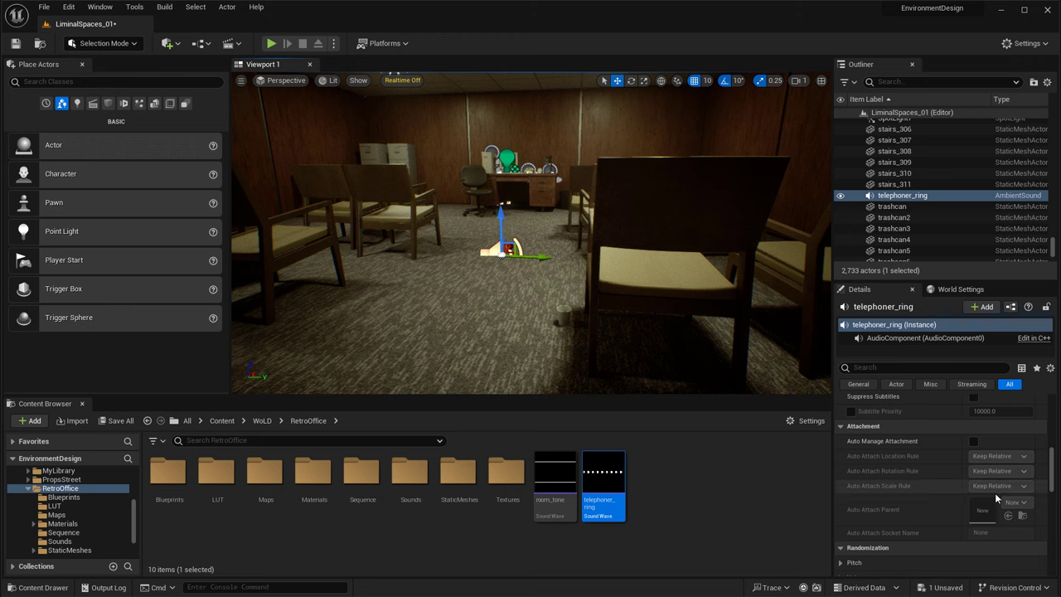
scroll(994, 492, "down", 5)
scroll(923, 539, "up", 6)
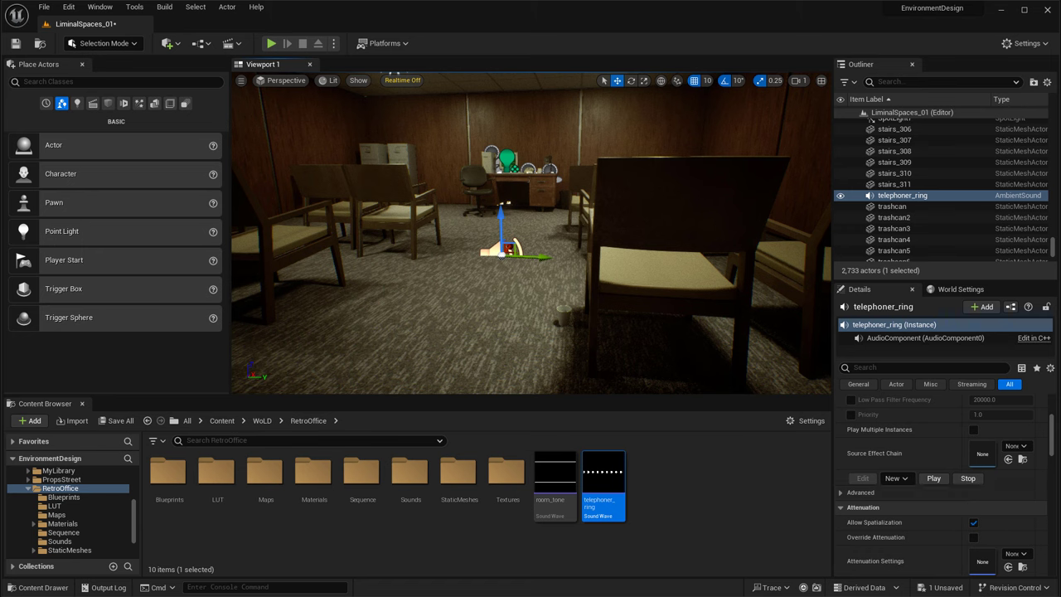
scroll(977, 480, "up", 2)
scroll(954, 477, "up", 1)
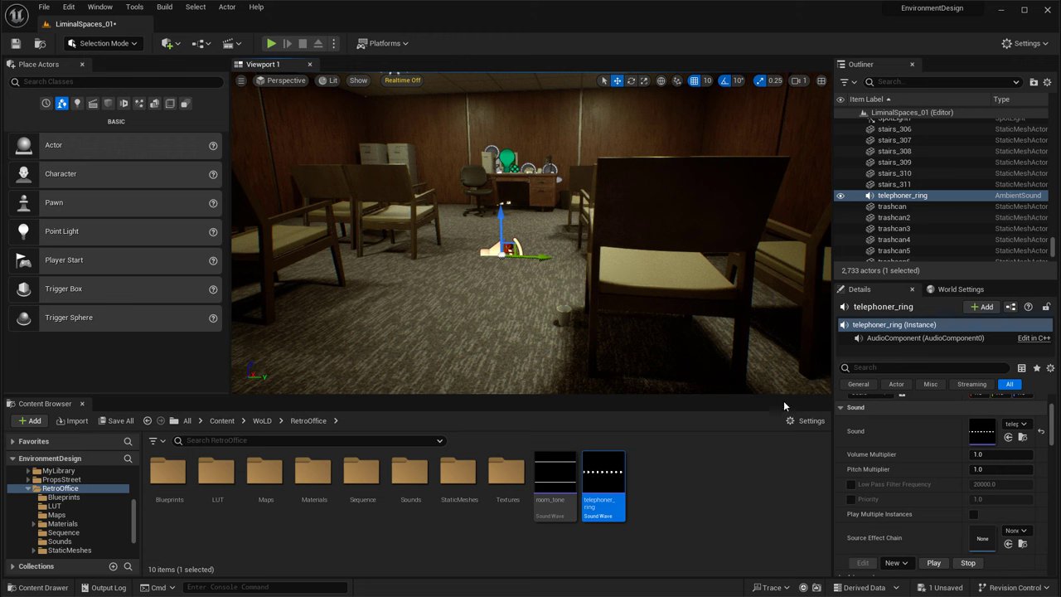
scroll(987, 469, "down", 2)
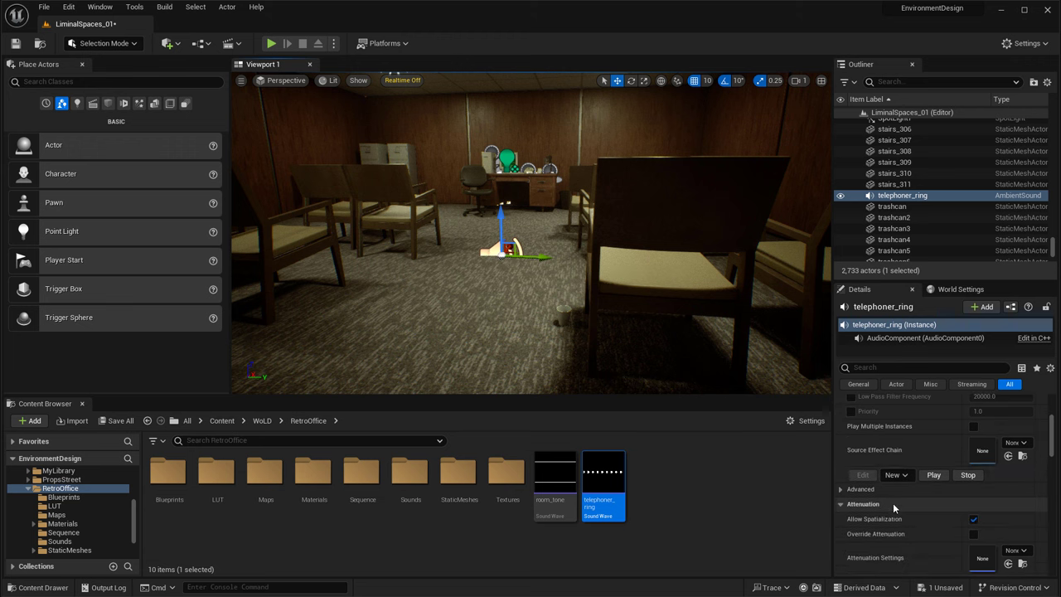
scroll(873, 505, "down", 1)
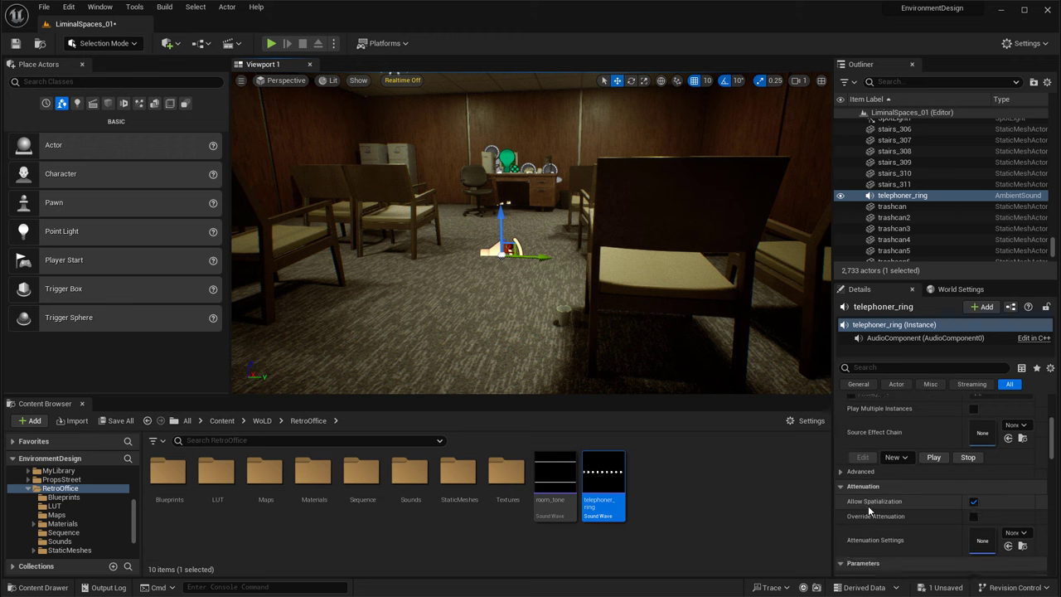